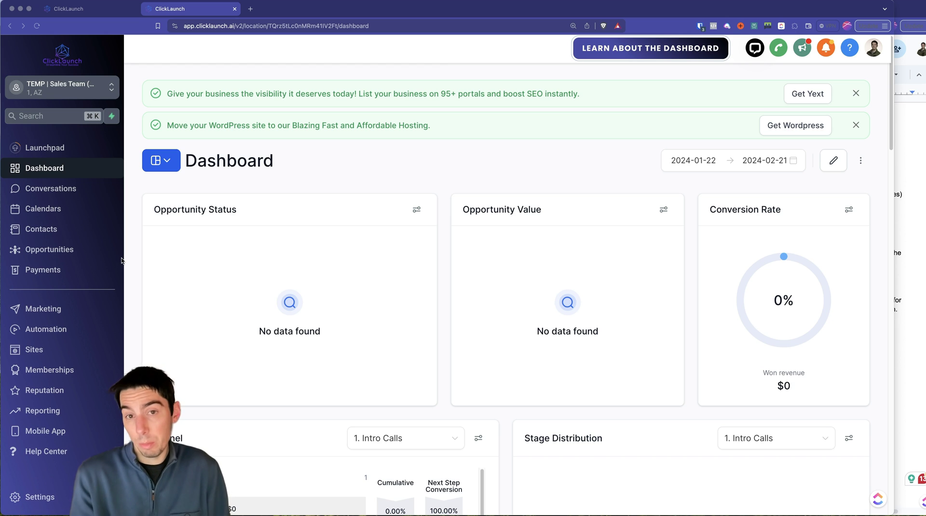
# Step: Switch from the sub-account to the agency view and open the agency's Phone Integration settings
pyautogui.click(83, 89)
pyautogui.click(173, 121)
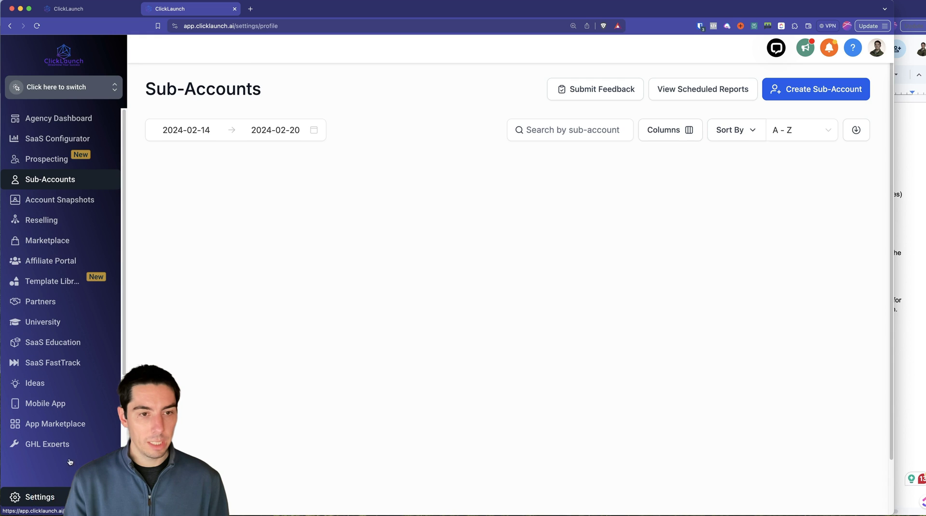
pyautogui.click(48, 496)
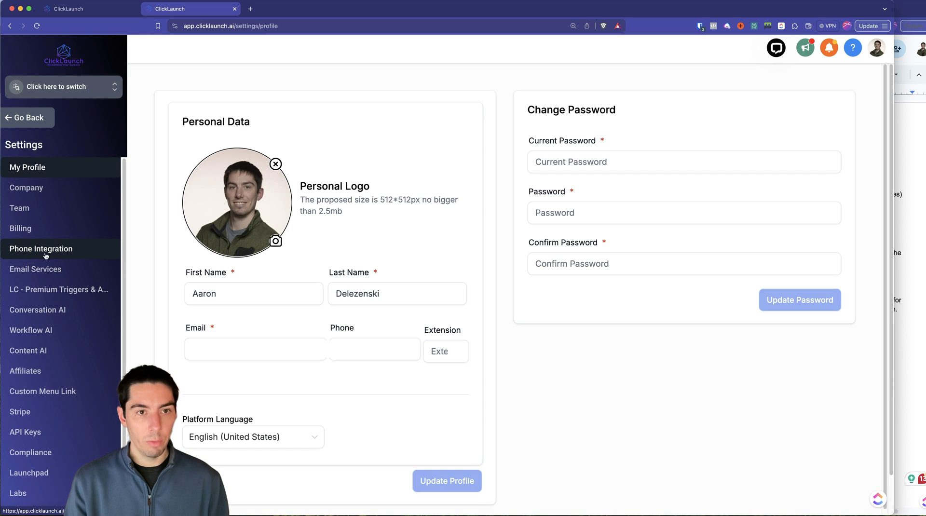
pyautogui.click(60, 249)
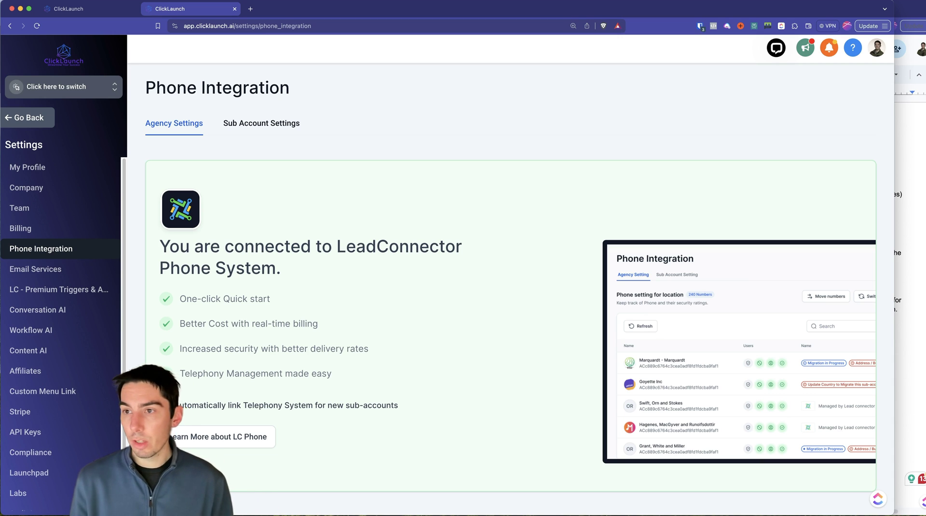
# Step: Switch to the other browser window with the HighLevel agency account and open its Phone Integration settings
pyautogui.moveTo(581, 134); pyautogui.dragTo(551, 11)
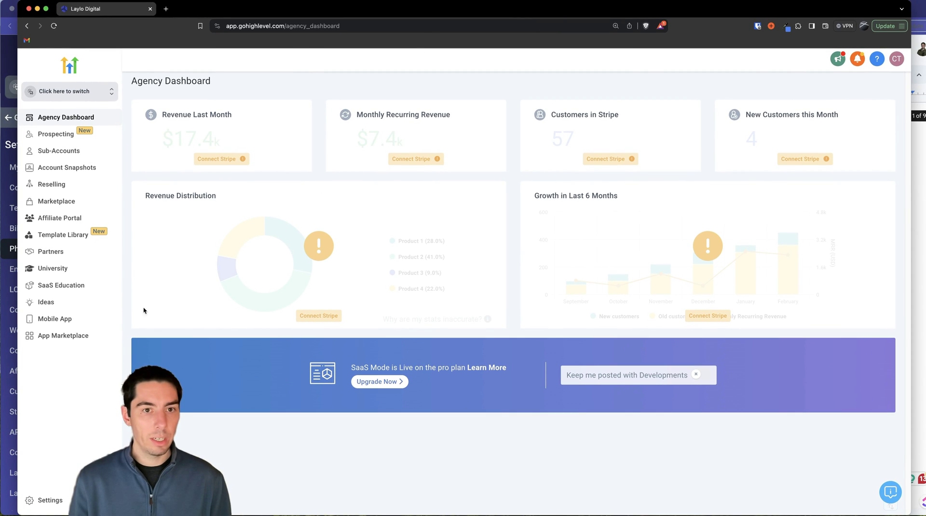
pyautogui.click(50, 501)
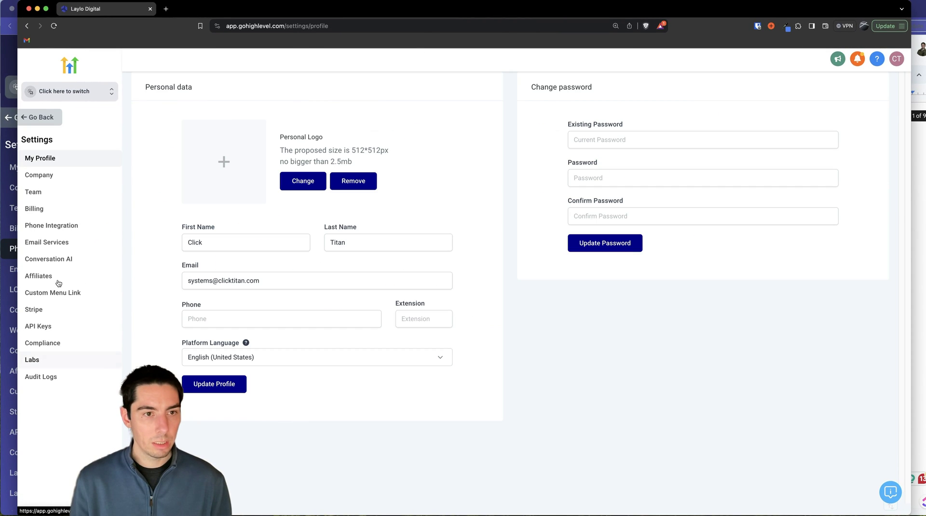
pyautogui.click(38, 225)
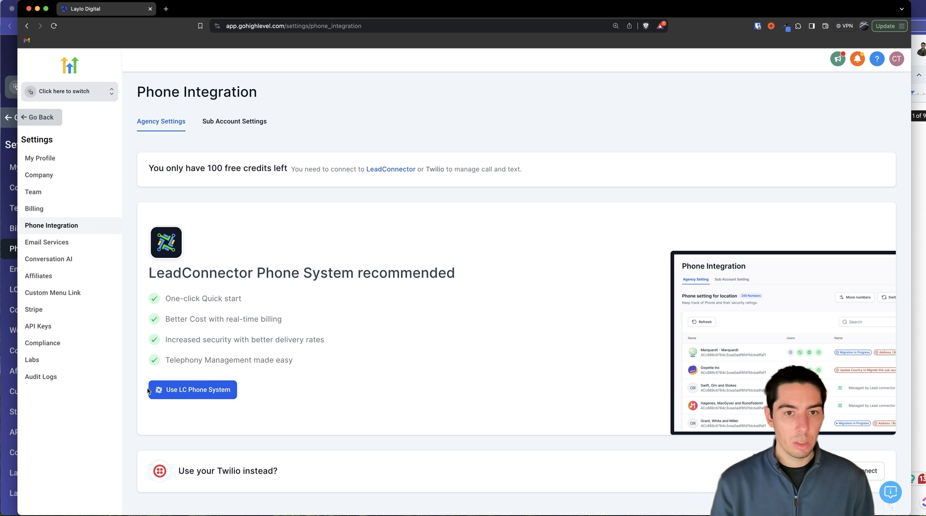
pyautogui.click(190, 394)
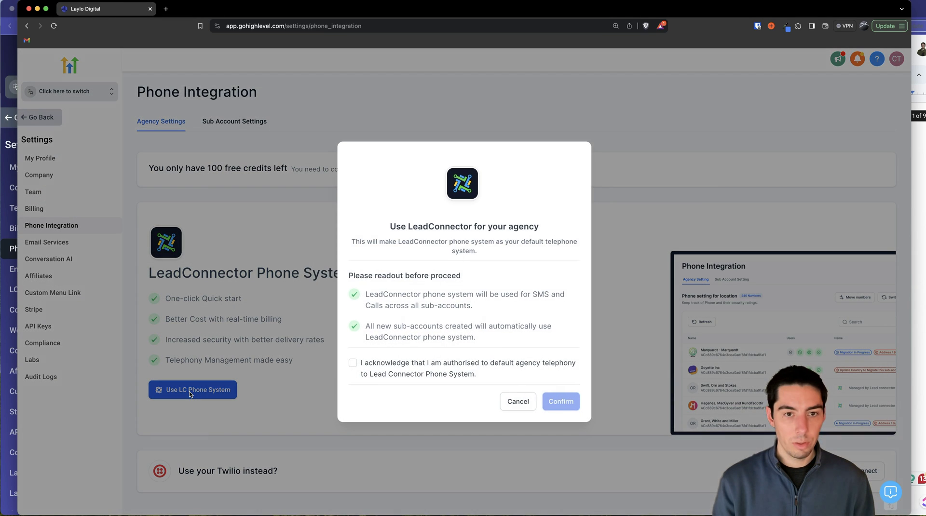
pyautogui.click(352, 363)
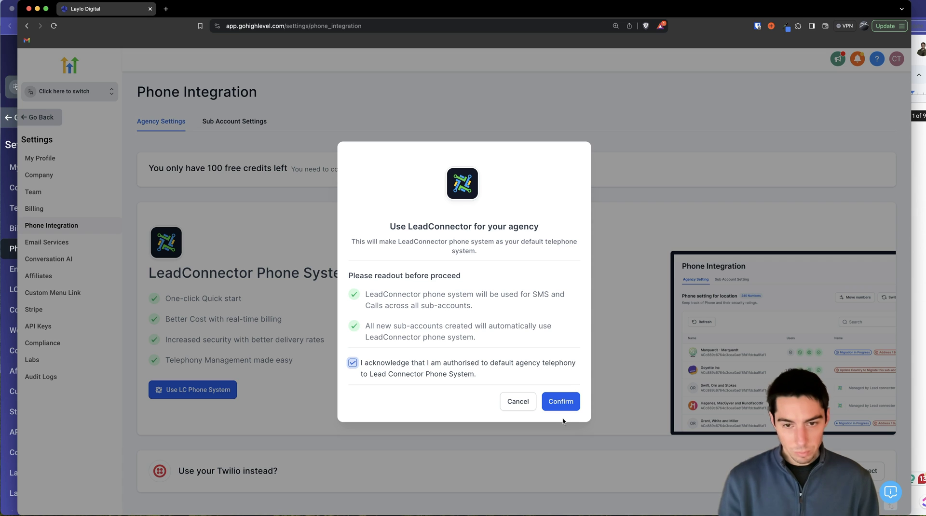
pyautogui.click(513, 407)
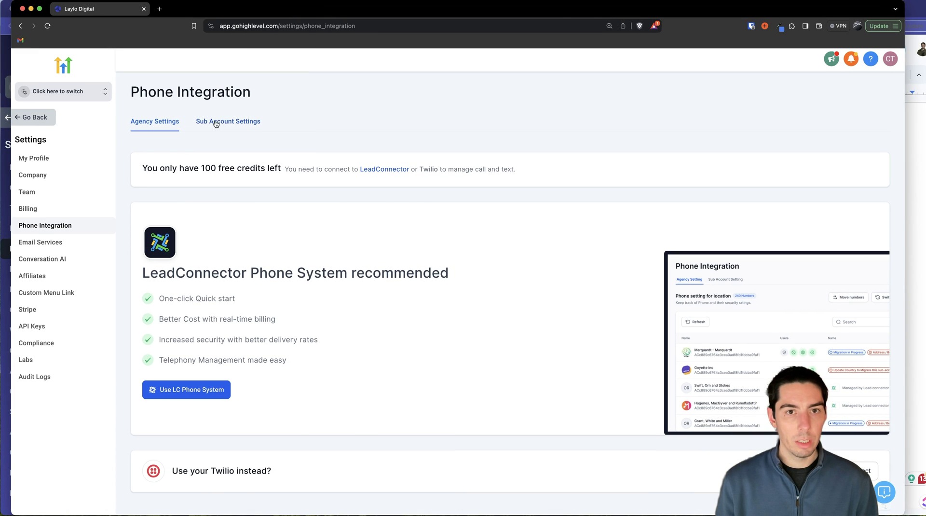
# Step: View the phone settings for the agency's sub-accounts
pyautogui.click(239, 138)
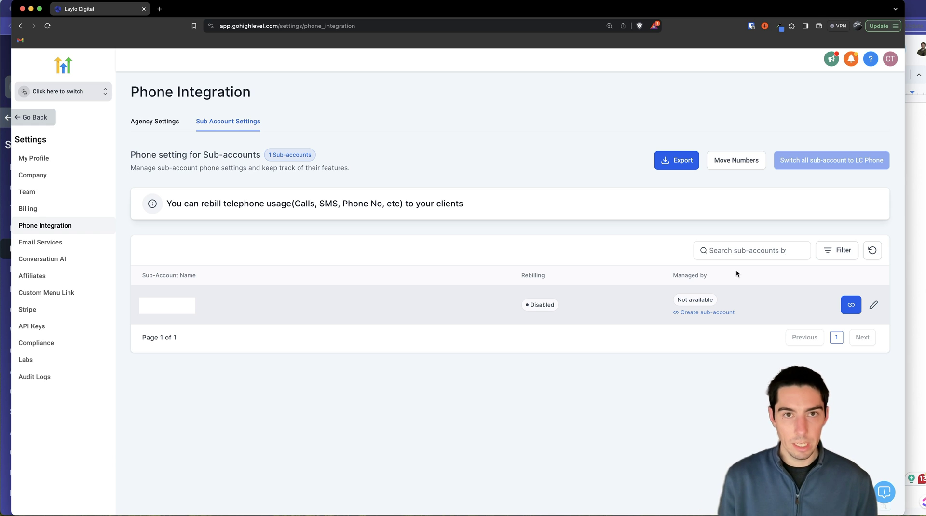
# Step: Return to the ClickLaunch window, switch to the TEMP | Sales Team (S&C Pipelines) sub-account and open its Phone Numbers settings
pyautogui.moveTo(304, 8); pyautogui.dragTo(553, 117)
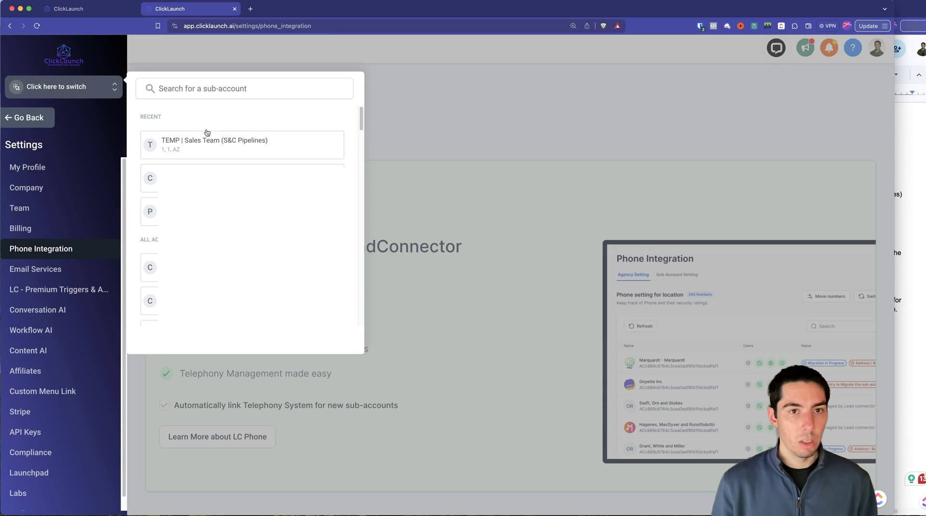
pyautogui.click(202, 144)
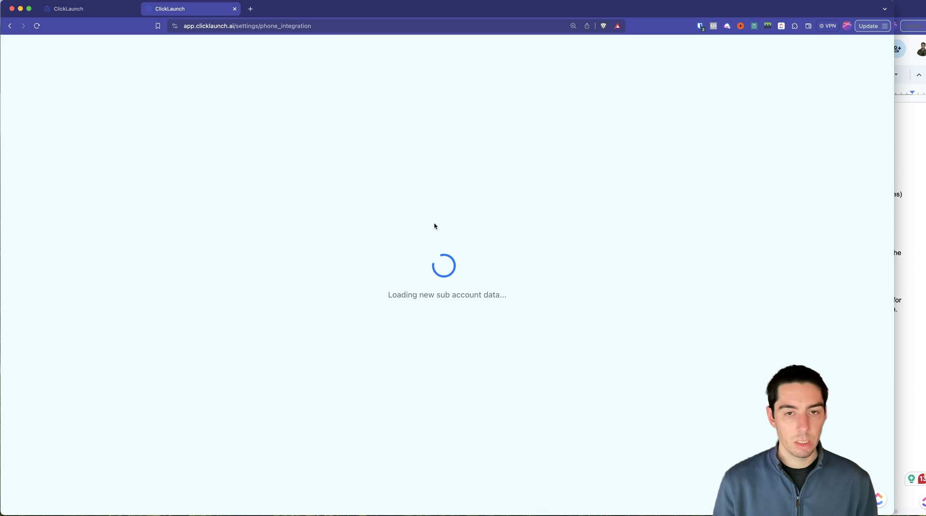
pyautogui.click(34, 496)
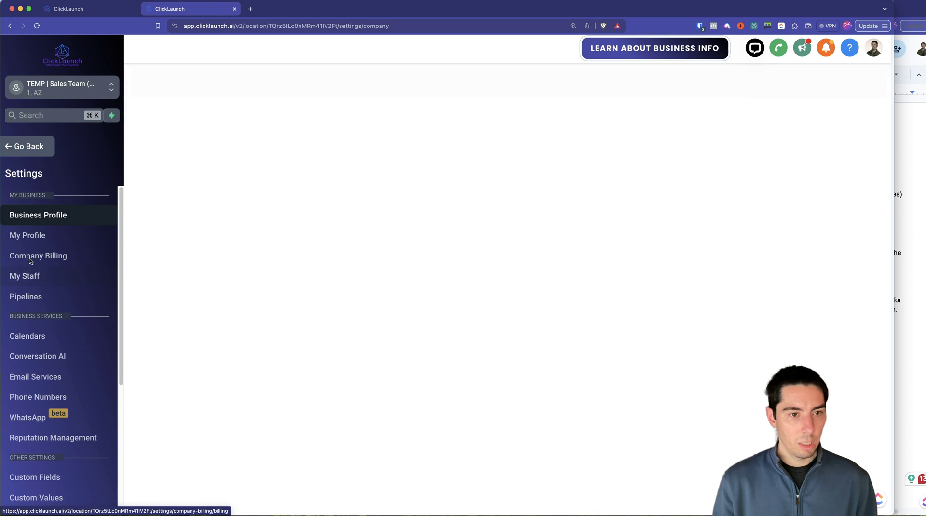
pyautogui.click(42, 399)
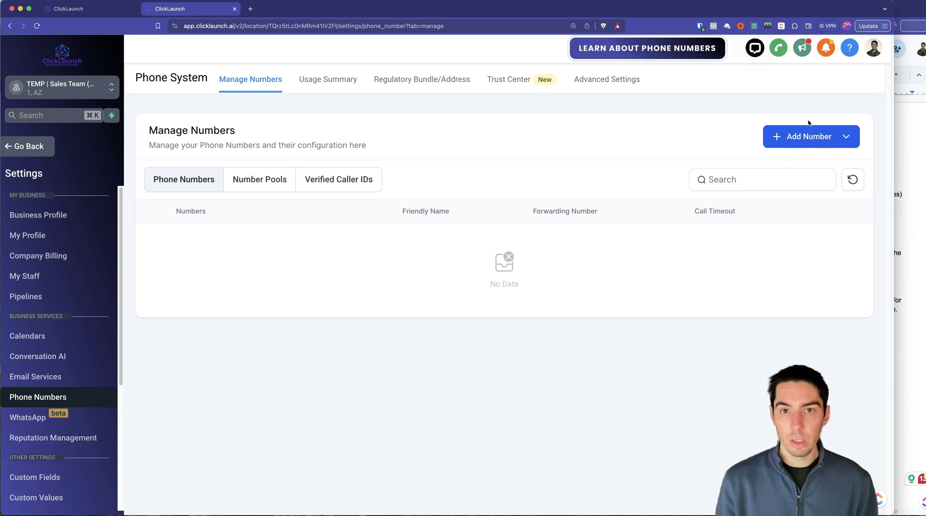
# Step: Start adding a phone number and filter the available United States numbers to those whose first part matches 916
pyautogui.click(815, 138)
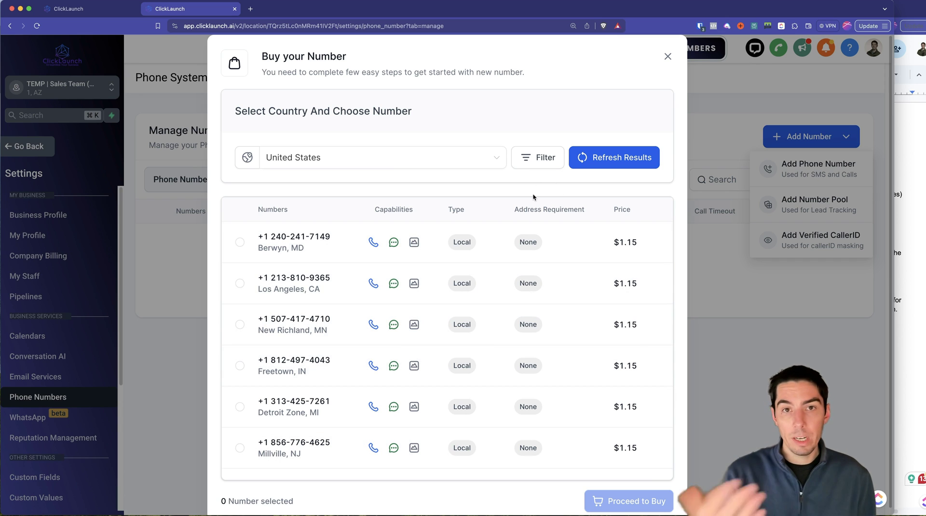
pyautogui.click(539, 159)
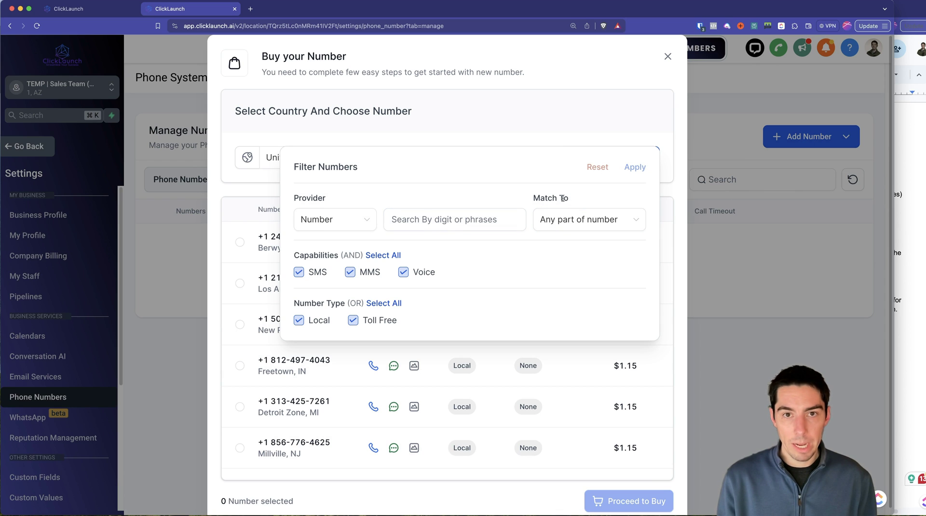
pyautogui.click(555, 220)
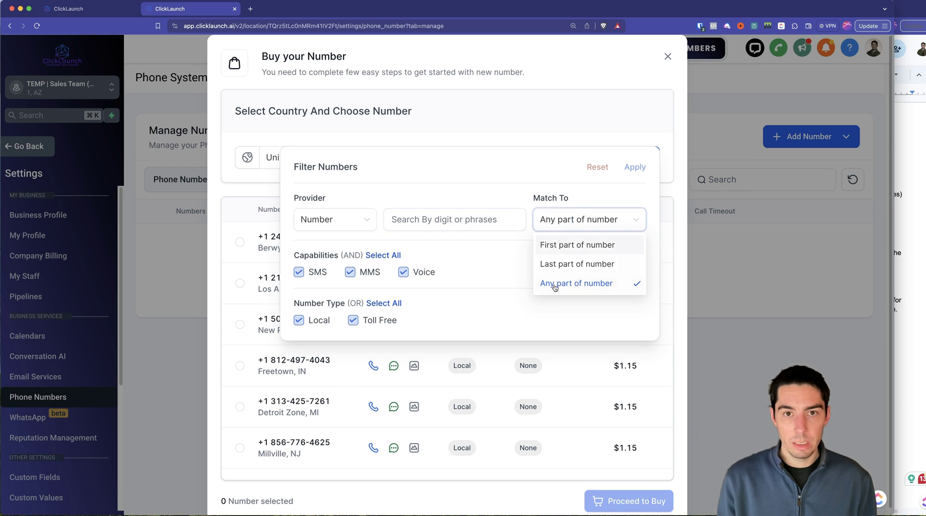
pyautogui.click(563, 245)
pyautogui.click(423, 223)
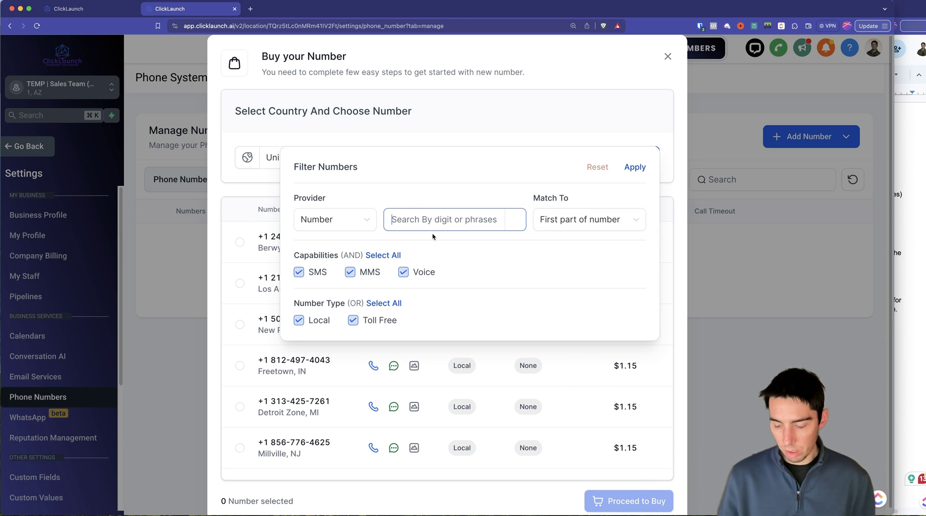
pyautogui.write('916')
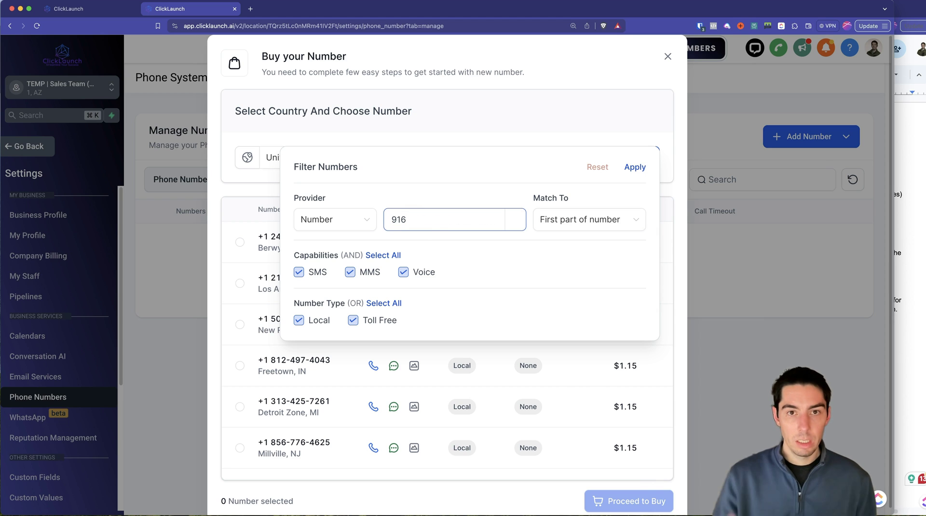
pyautogui.click(638, 167)
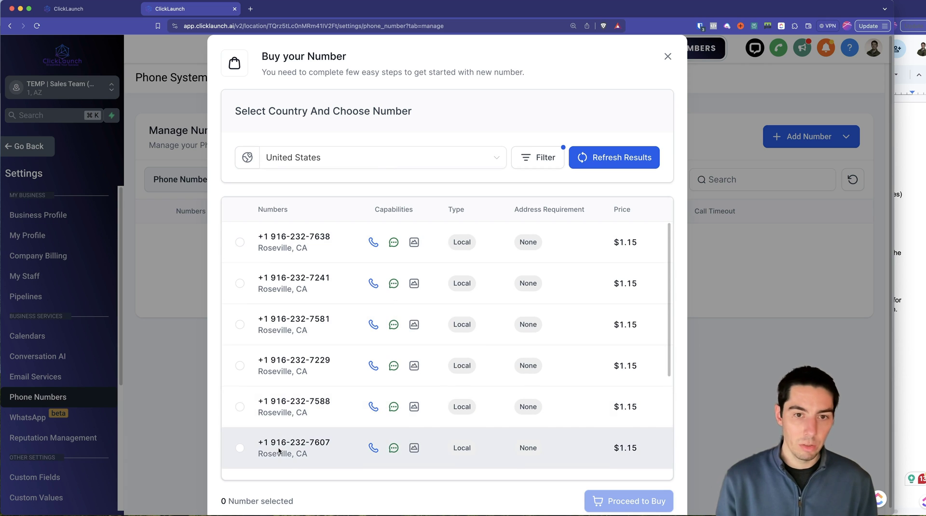
# Step: Buy the sixth listed Roseville, CA local number and close its configuration dialog without registering for A2P
pyautogui.scroll(-3, 279, 451)
pyautogui.click(240, 357)
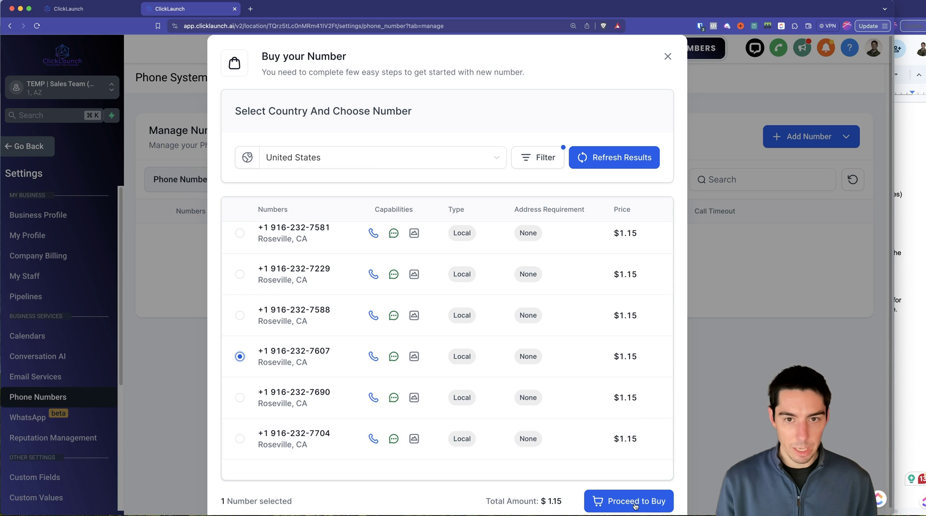
pyautogui.click(634, 503)
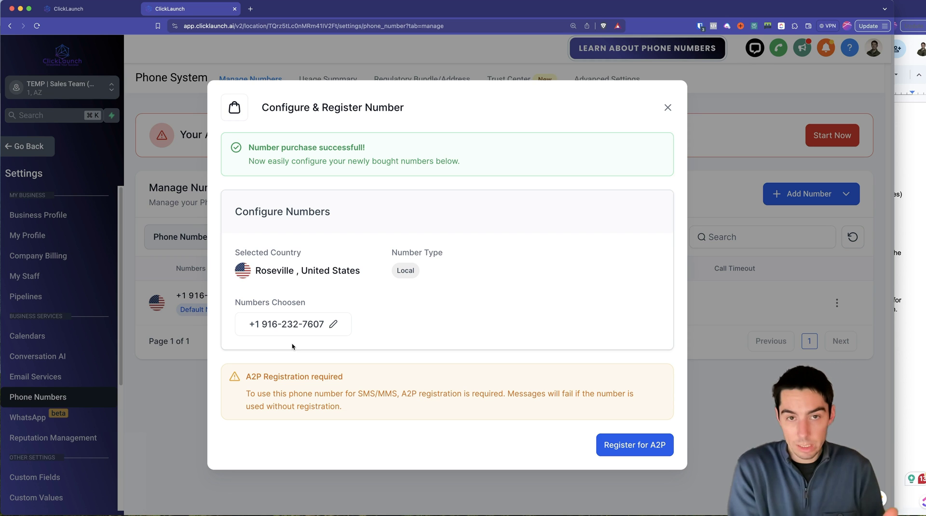
pyautogui.moveTo(402, 395); pyautogui.dragTo(503, 396)
pyautogui.click(454, 432)
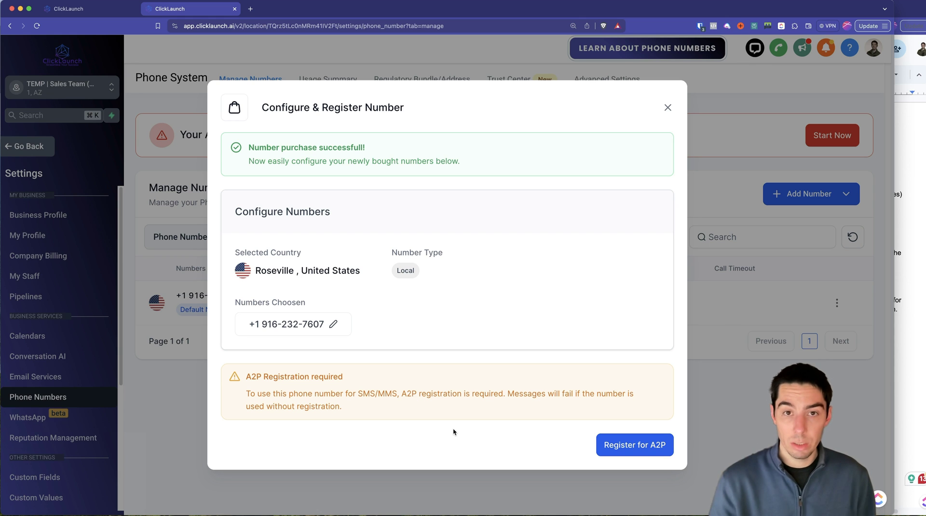
pyautogui.click(668, 108)
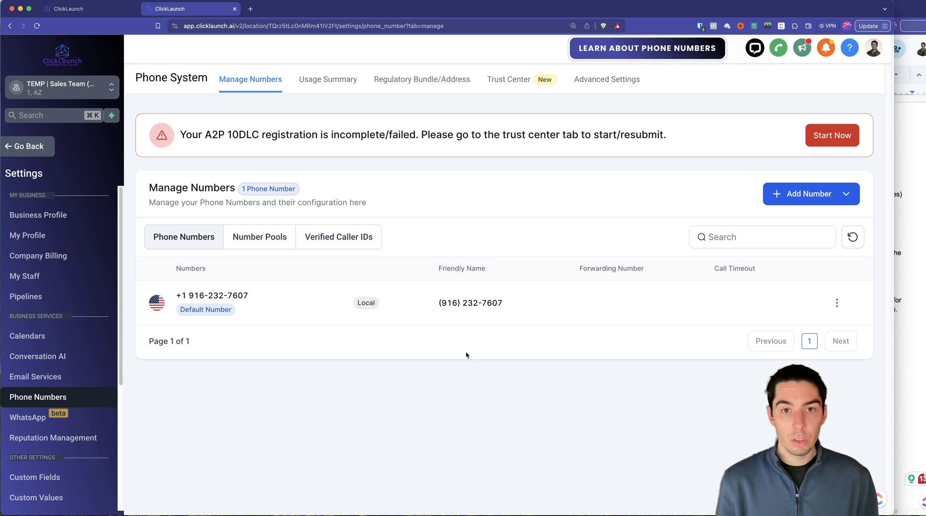
# Step: Start adding another phone number and filter the available numbers to Toll Free only by excluding the Local type
pyautogui.click(815, 195)
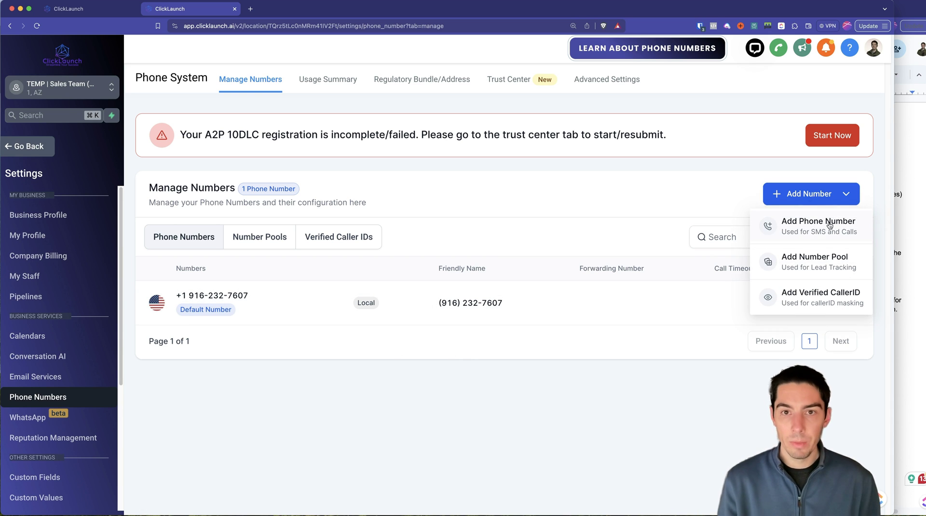
pyautogui.click(785, 223)
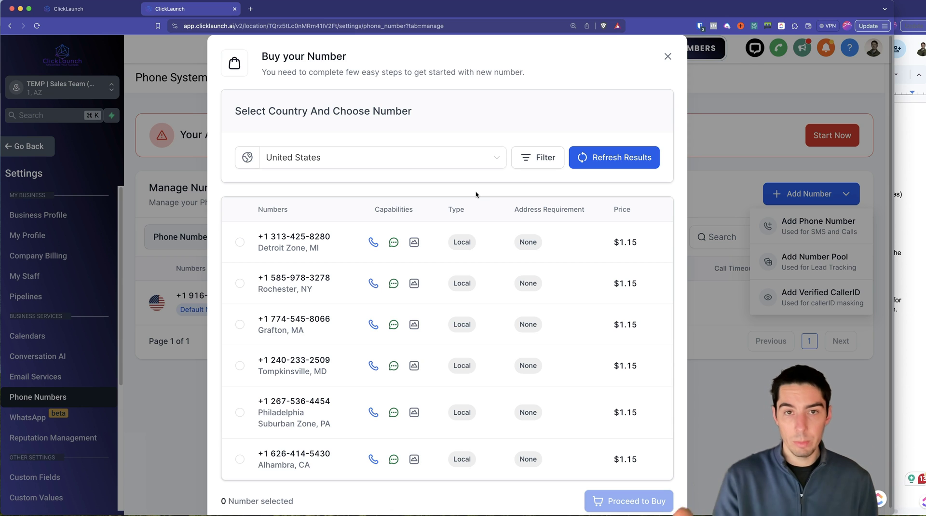
pyautogui.click(542, 157)
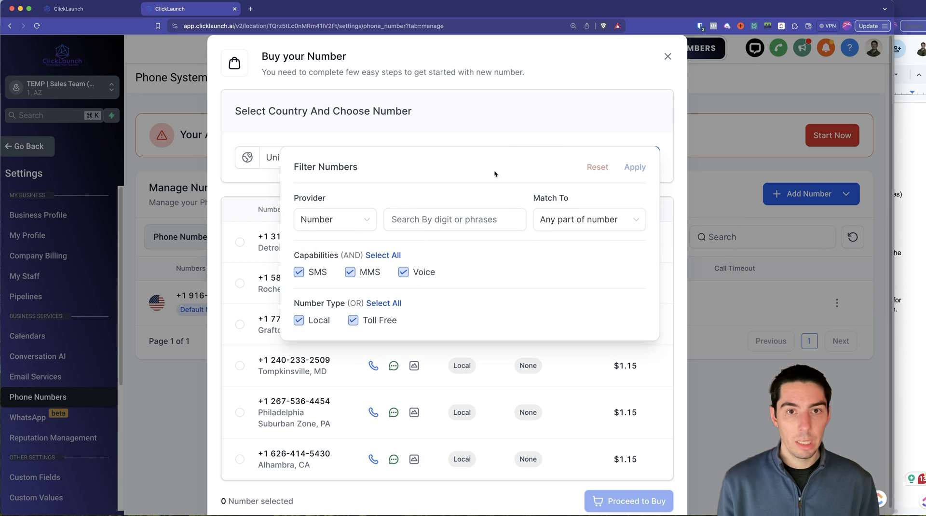
pyautogui.click(299, 321)
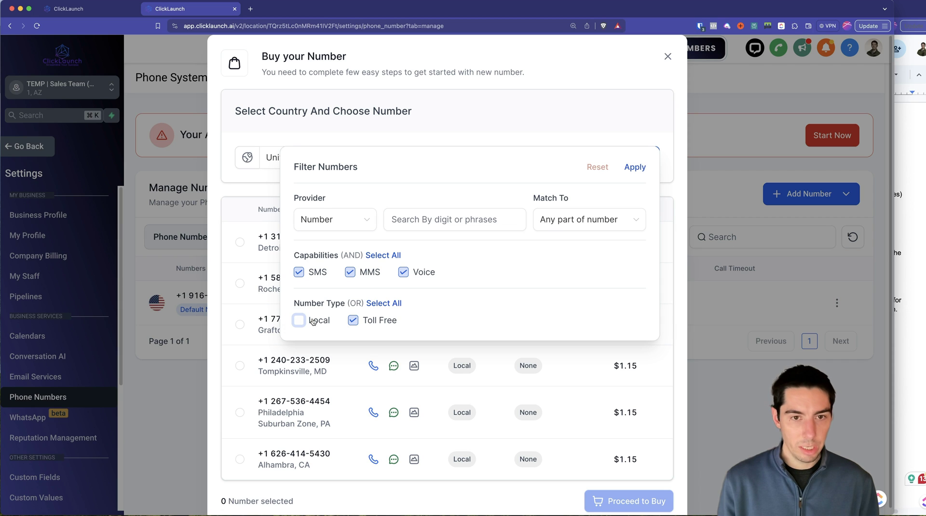
pyautogui.click(634, 168)
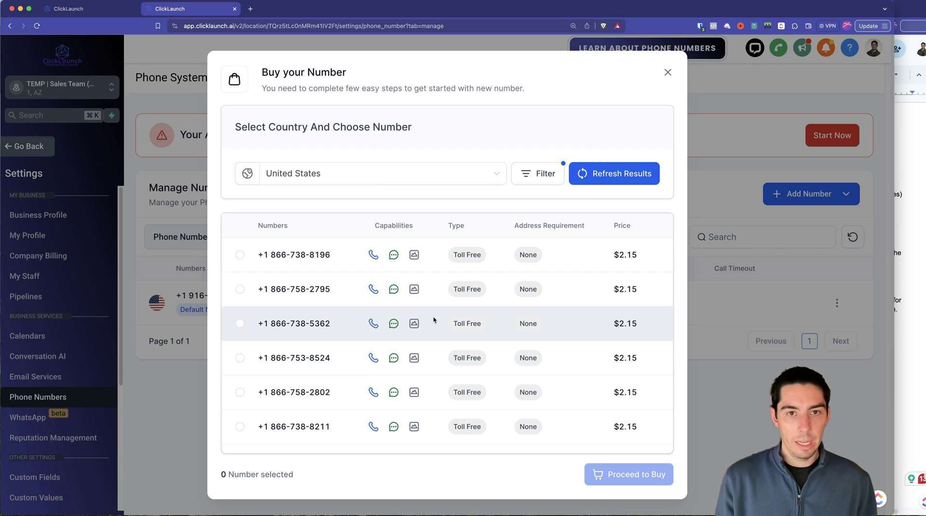
# Step: Buy the second listed toll-free number and close its configuration dialog without verifying it
pyautogui.click(238, 289)
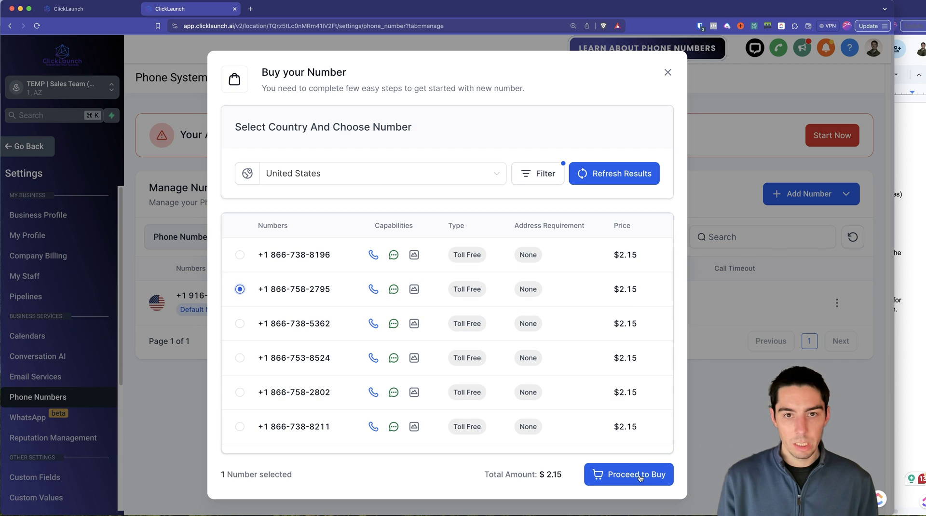
pyautogui.click(639, 476)
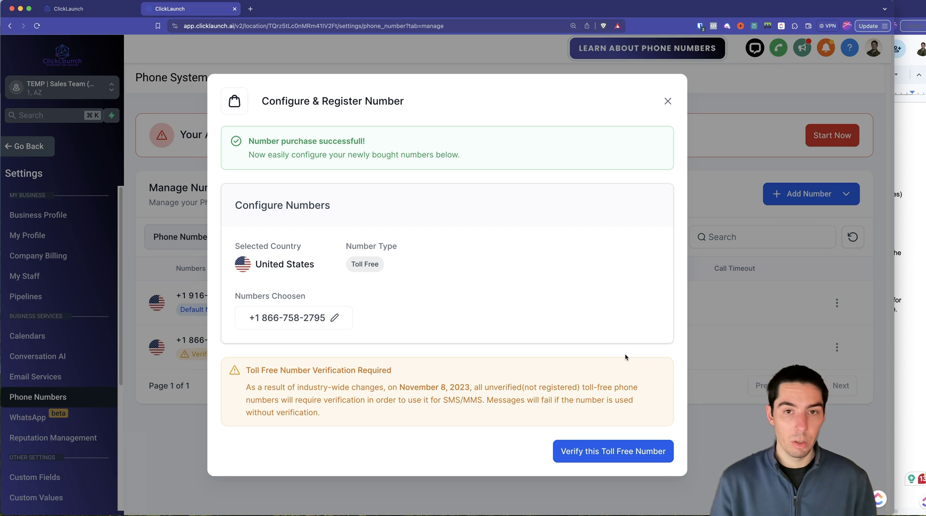
pyautogui.click(668, 101)
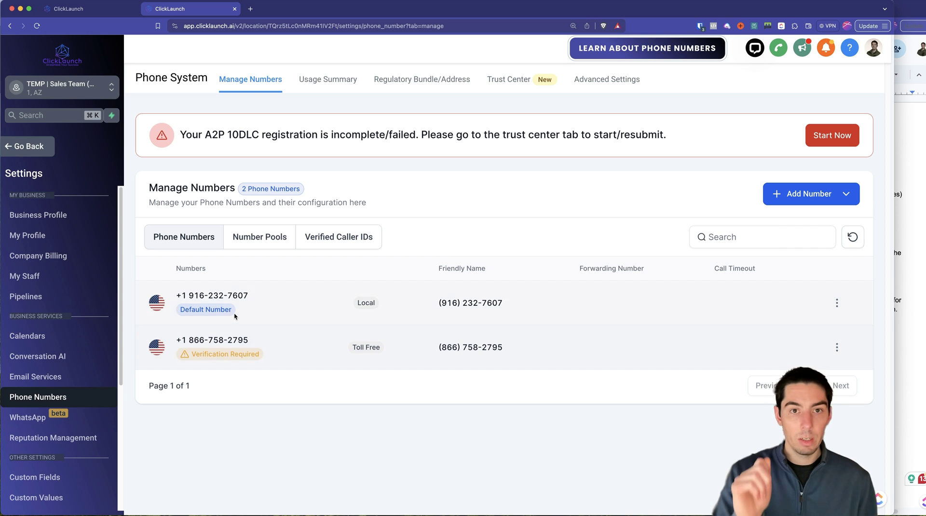
# Step: Open the phone system's Trust Center at the A2P Wizard
pyautogui.click(505, 86)
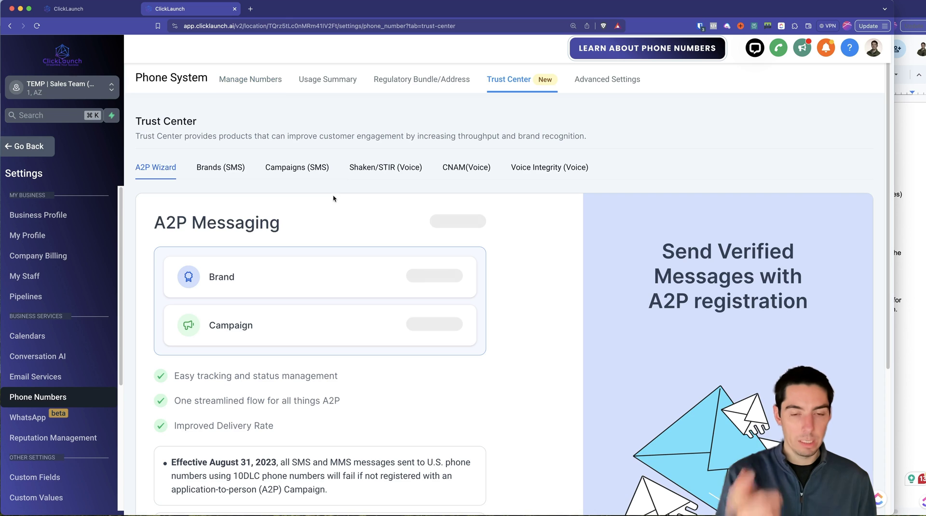